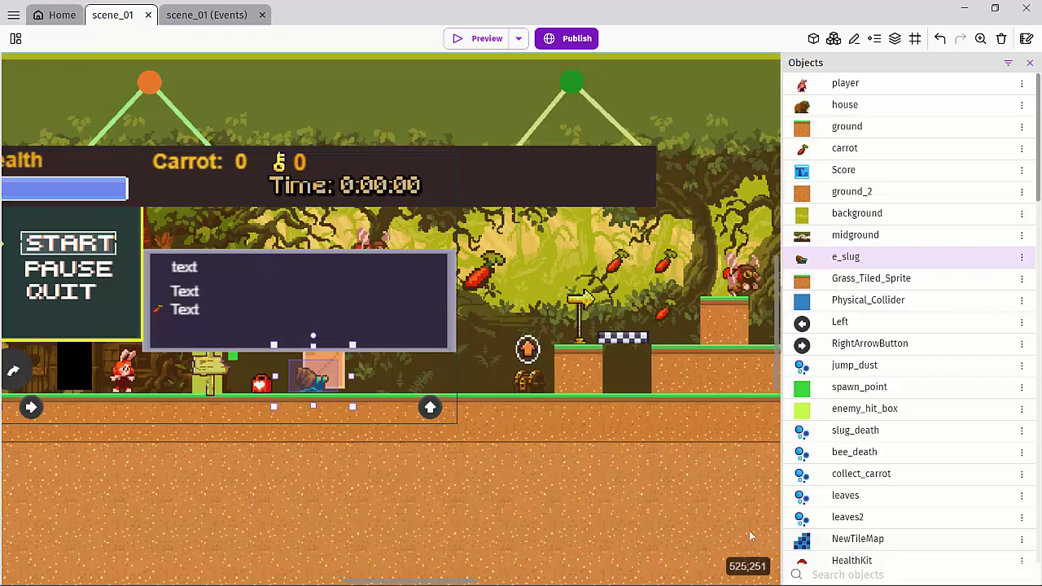
Inspect the scene by selecting the player, path, Score text, leaves particles, e_bee enemy and ground.
click(118, 379)
scroll(119, 380, up, 5)
scroll(119, 379, down, 4)
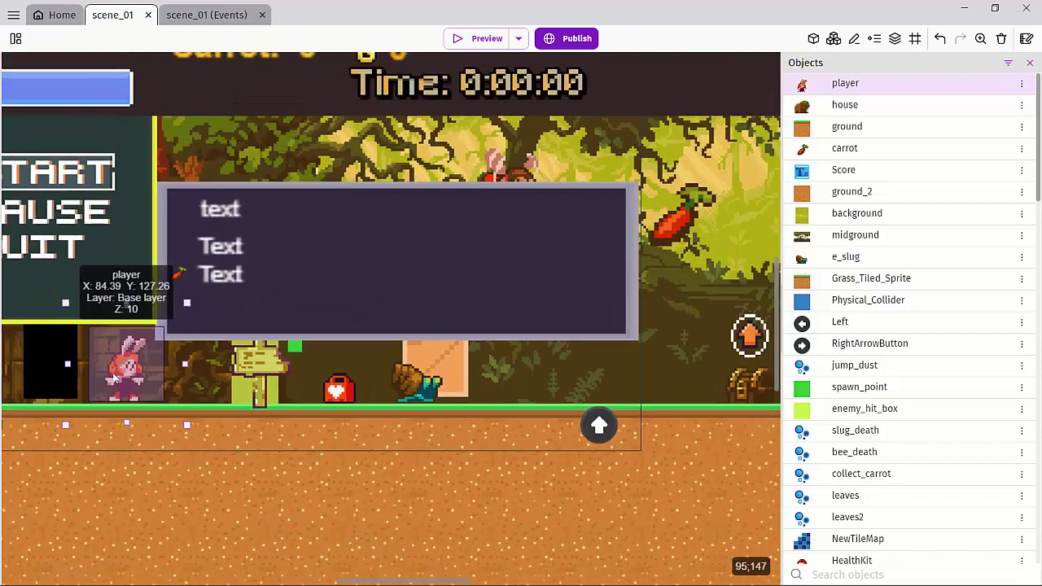
click(249, 369)
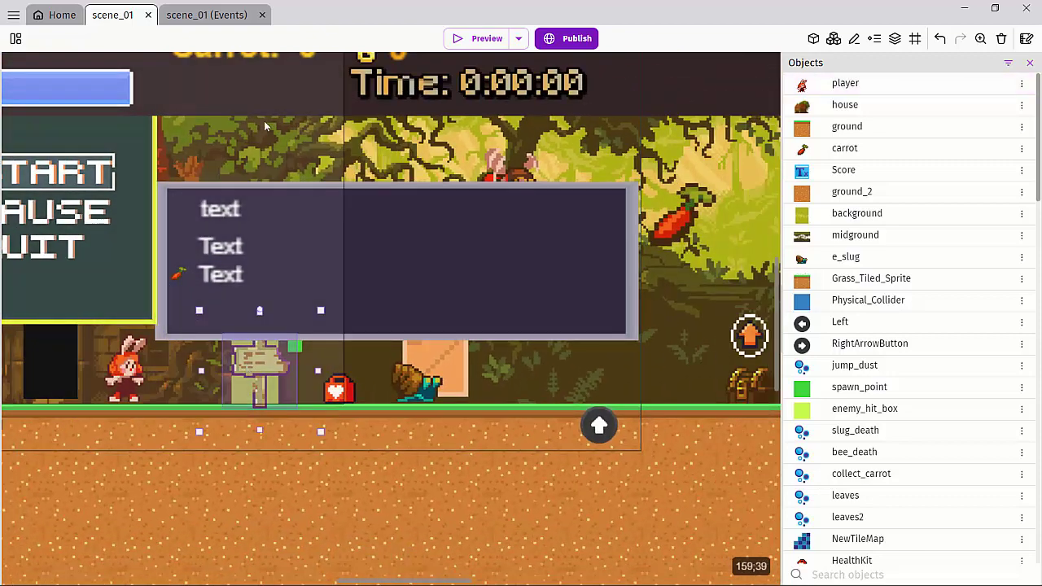
middle_drag(264, 121, 443, 319)
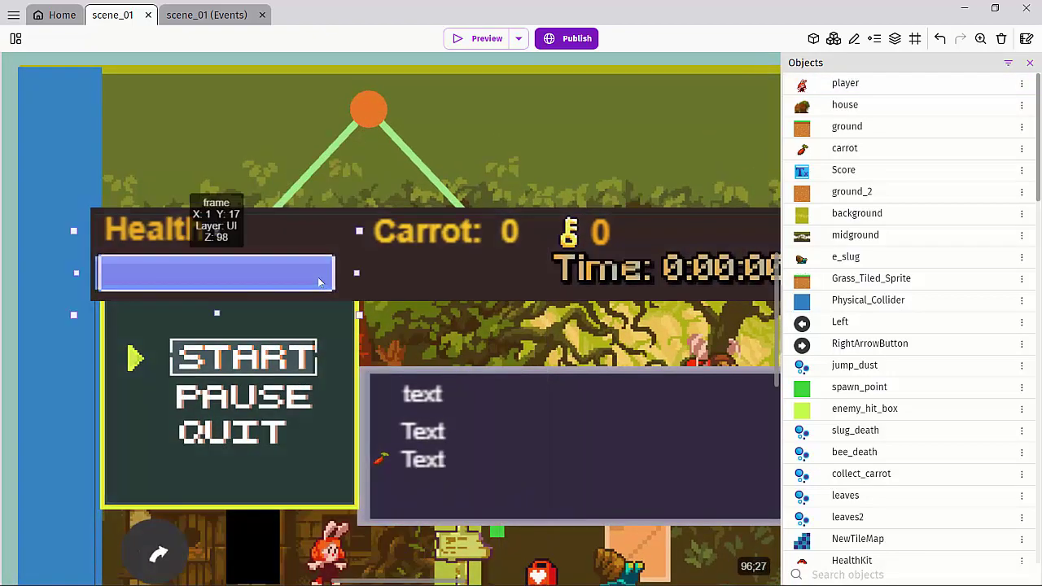
click(442, 235)
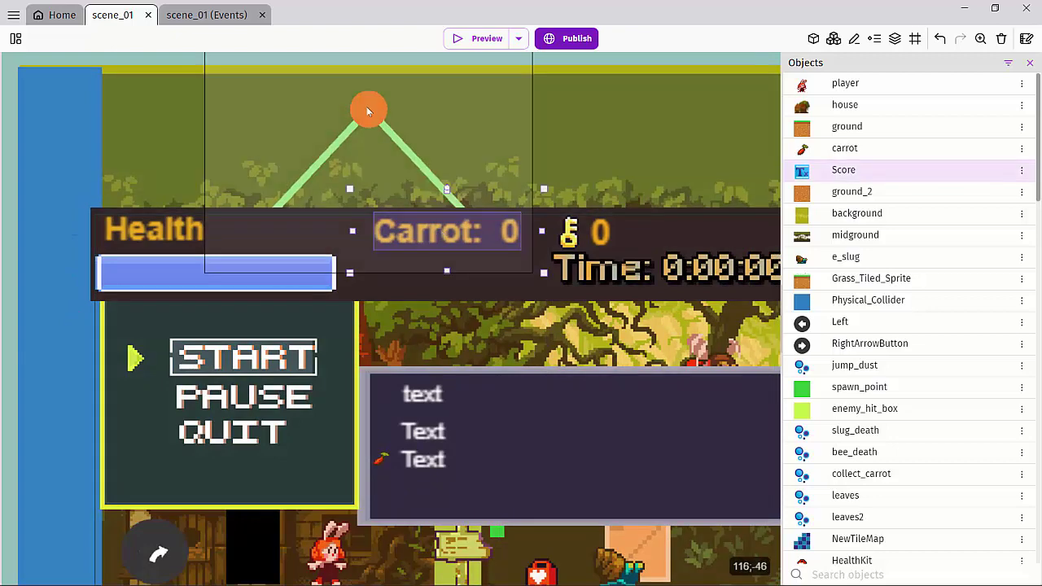
click(368, 111)
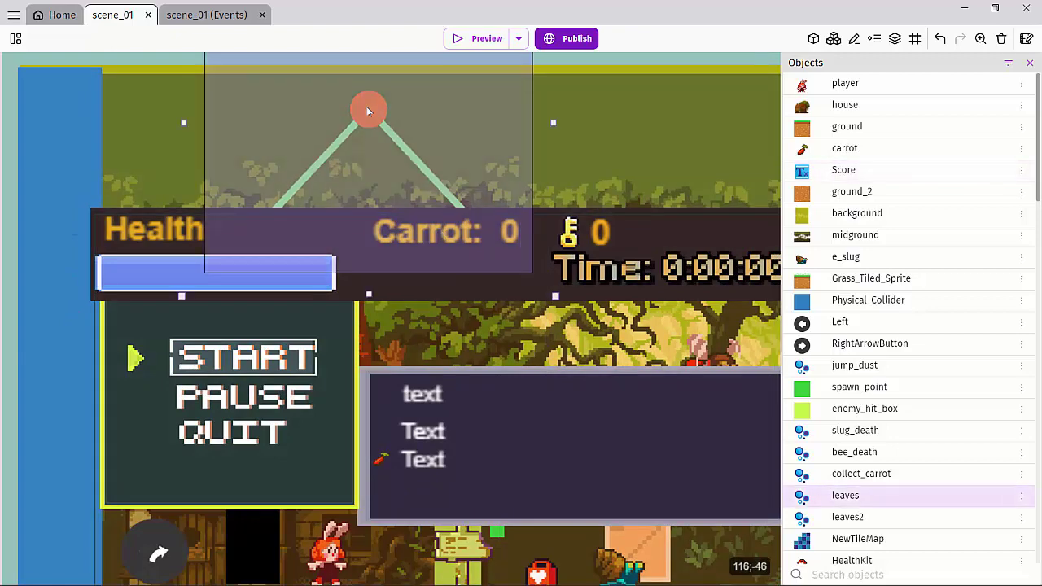
scroll(766, 192, down, 5)
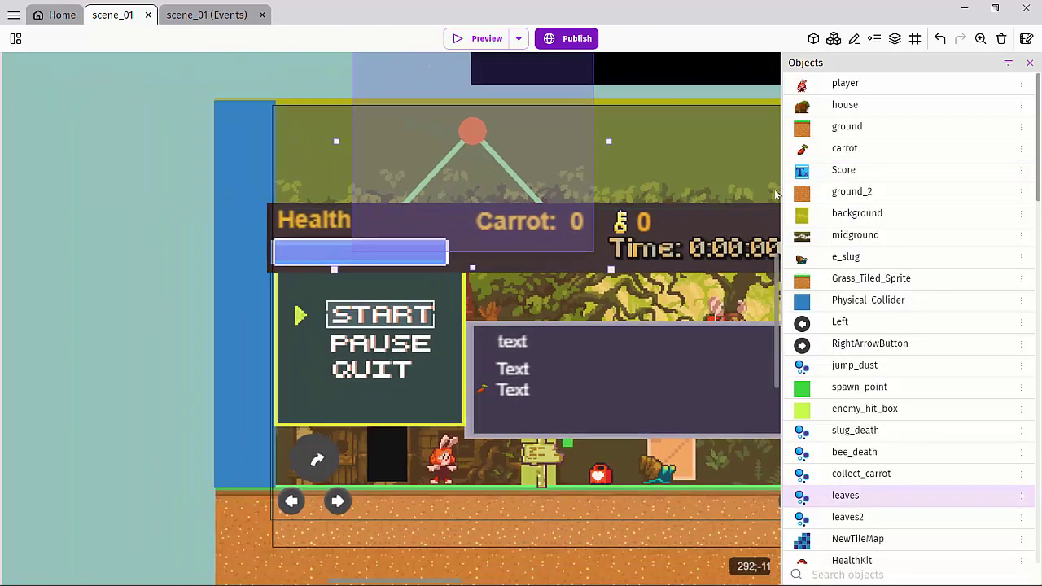
scroll(682, 319, right, 10)
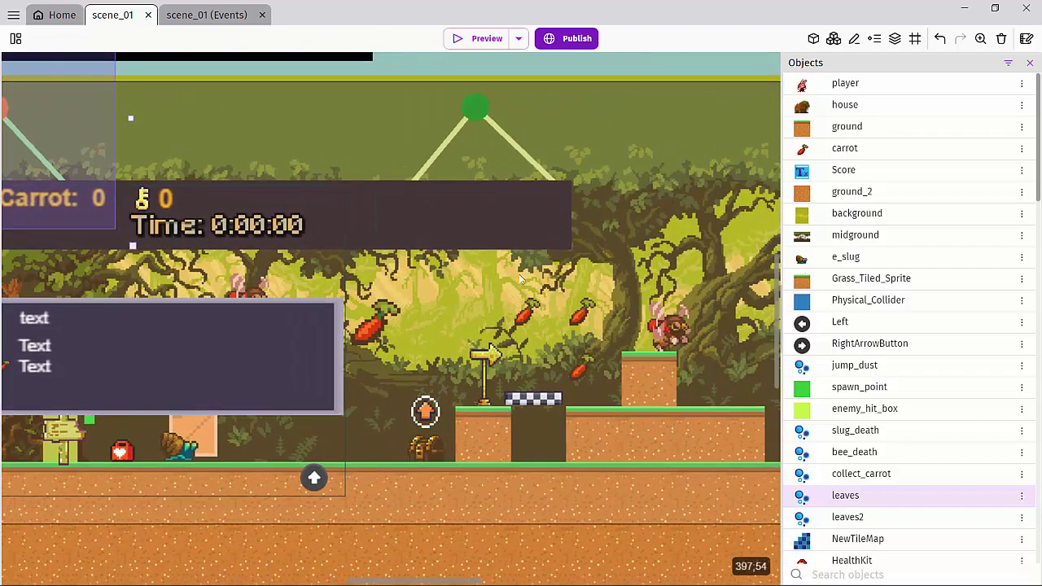
scroll(659, 278, right, 4)
scroll(524, 359, up, 2)
click(466, 358)
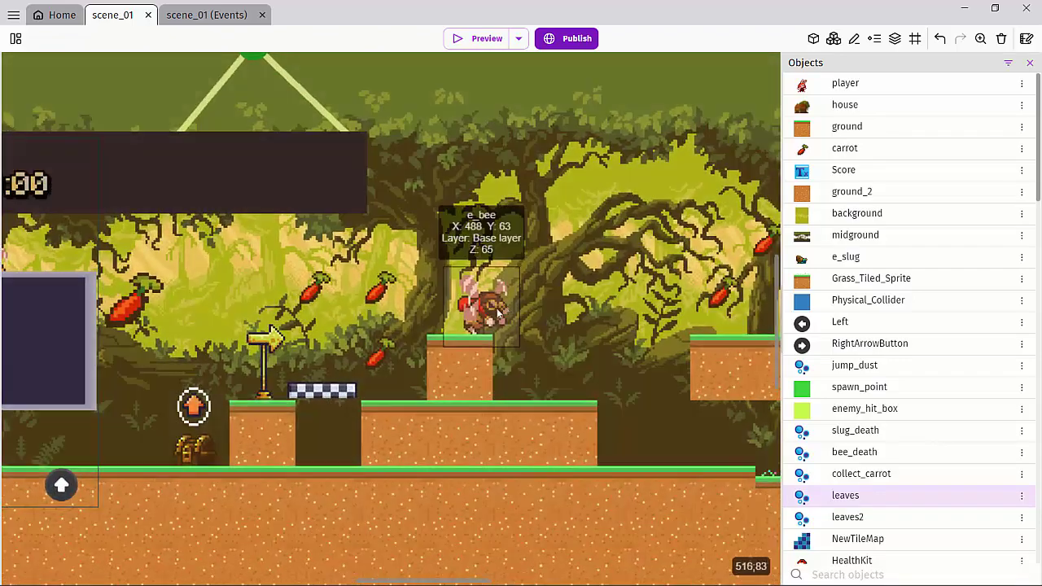
click(451, 430)
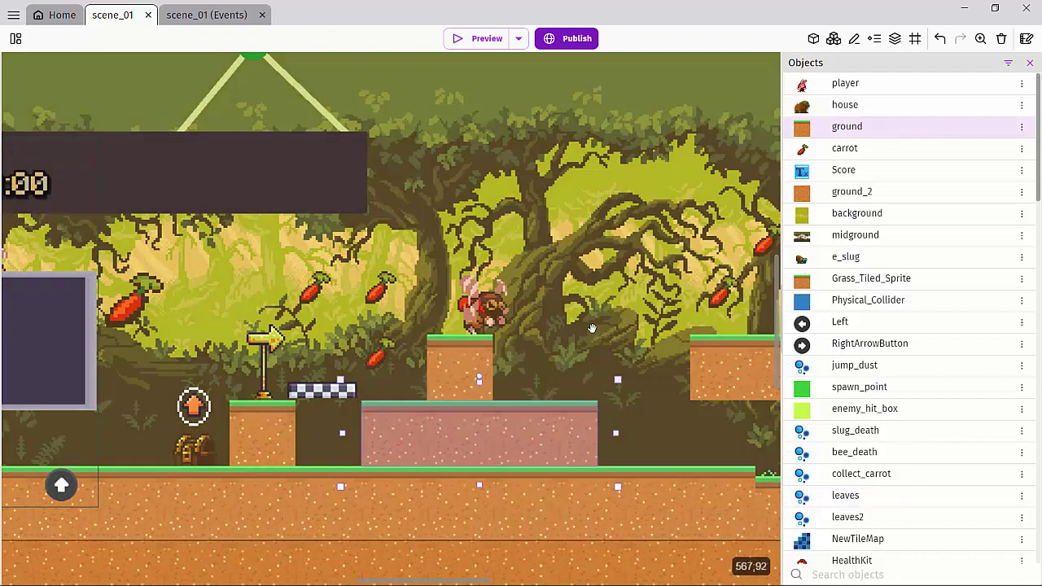
Continue inspecting the forest scene, selecting a carrot pickup, the ladder and the chest.
scroll(302, 391, right, 6)
scroll(302, 392, up, 1)
click(462, 308)
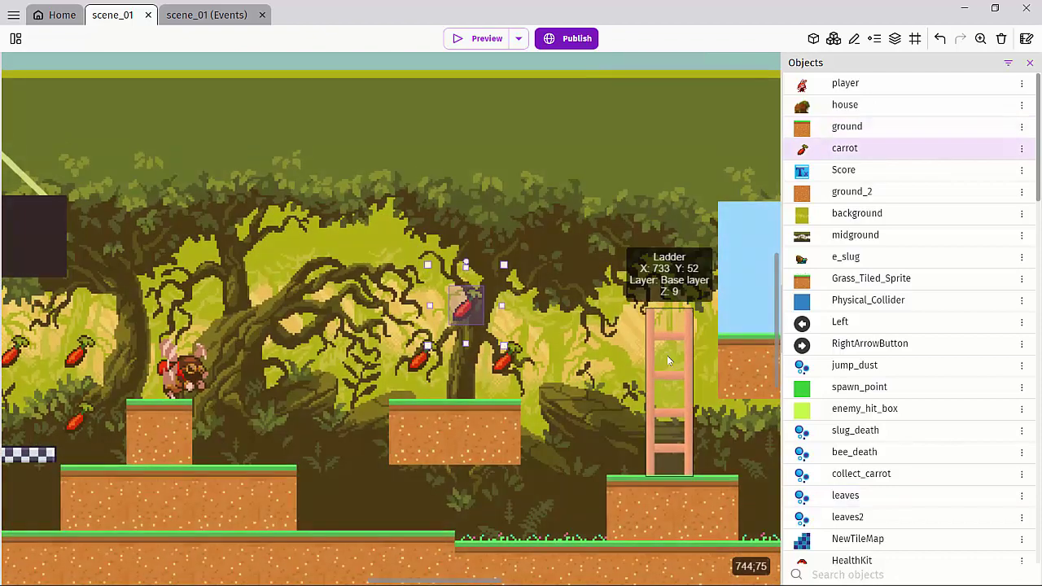
click(649, 356)
scroll(573, 283, down, 2)
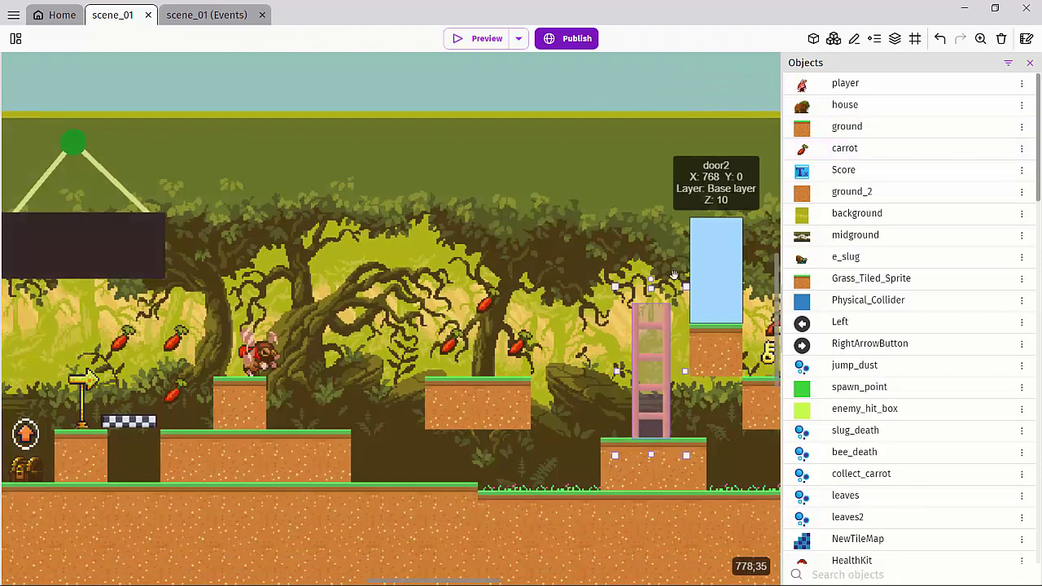
scroll(298, 202, right, 5)
scroll(298, 203, down, 1)
scroll(299, 202, right, 6)
scroll(299, 202, down, 1)
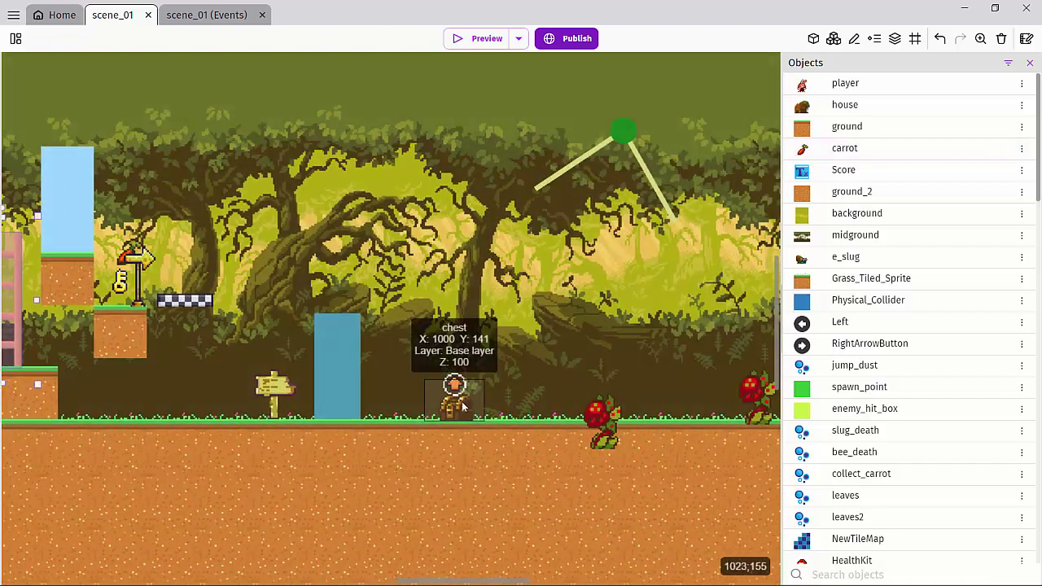
scroll(462, 407, up, 3)
click(460, 403)
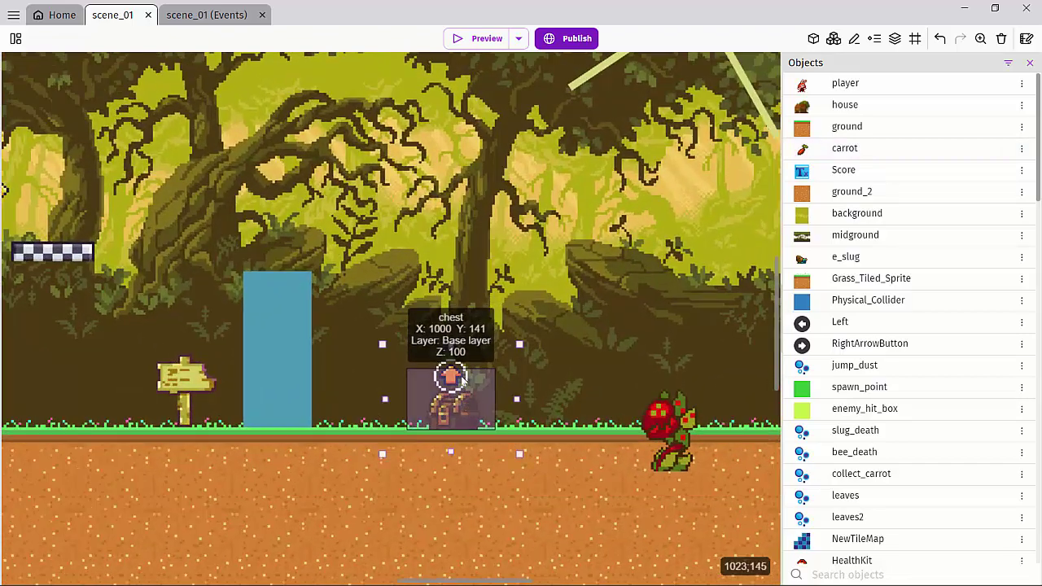
scroll(355, 282, down, 4)
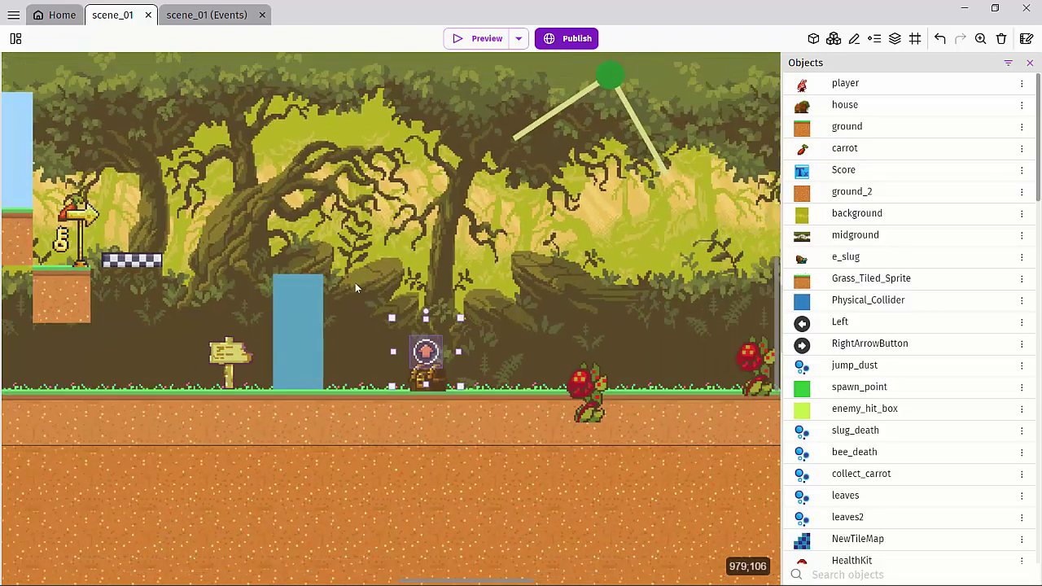
scroll(328, 293, left, 8)
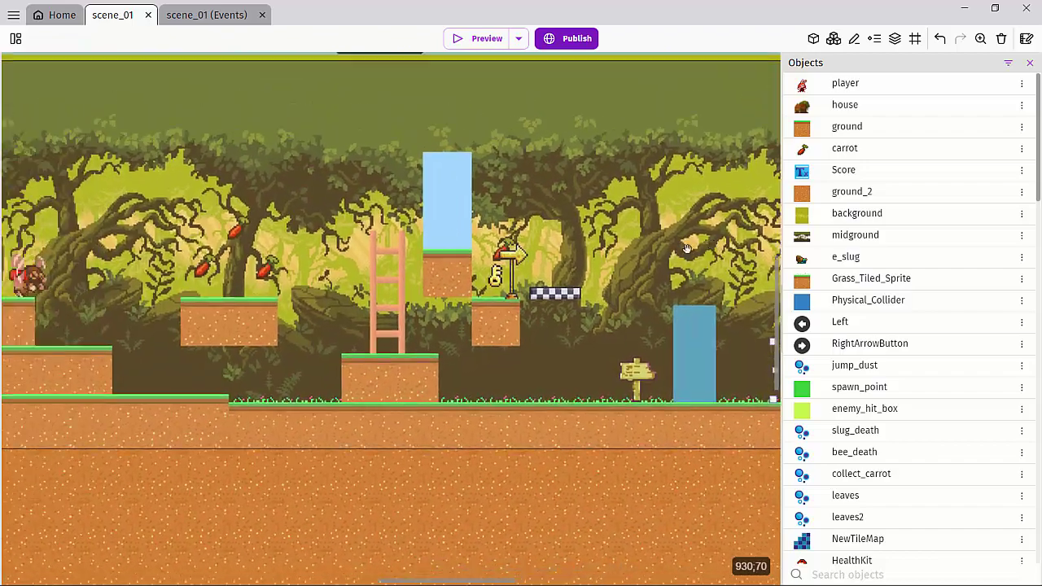
scroll(324, 204, left, 2)
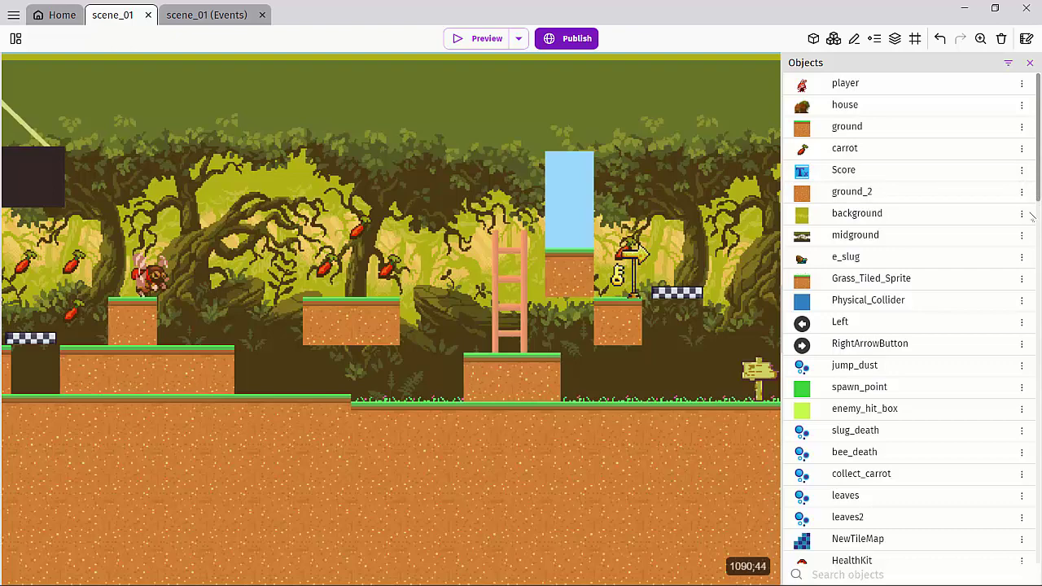
Create the Sprite object NewSprite and give it an empty Animation #0 ready for an image.
drag(1038, 189, 1038, 533)
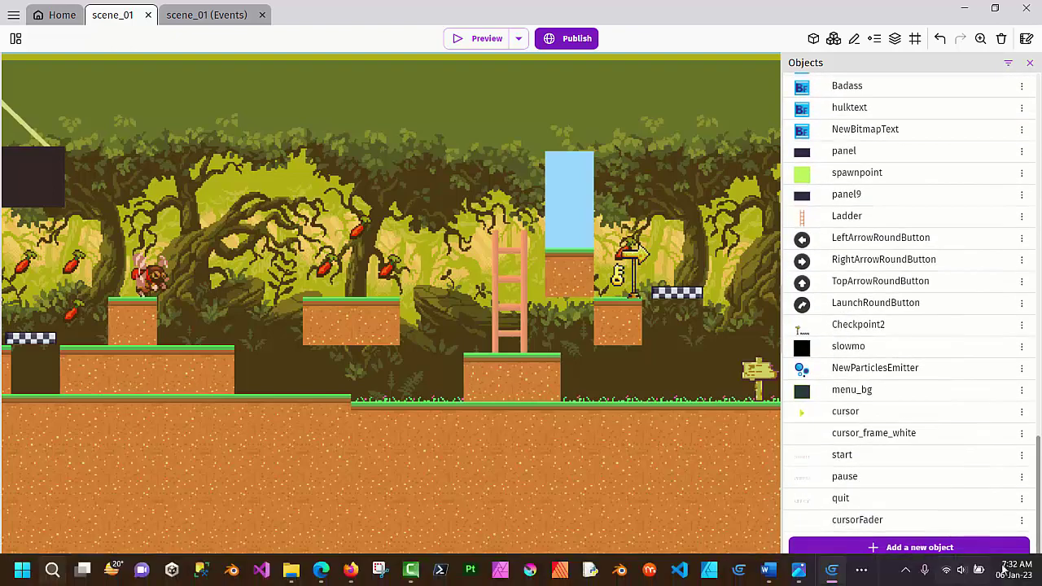
click(936, 547)
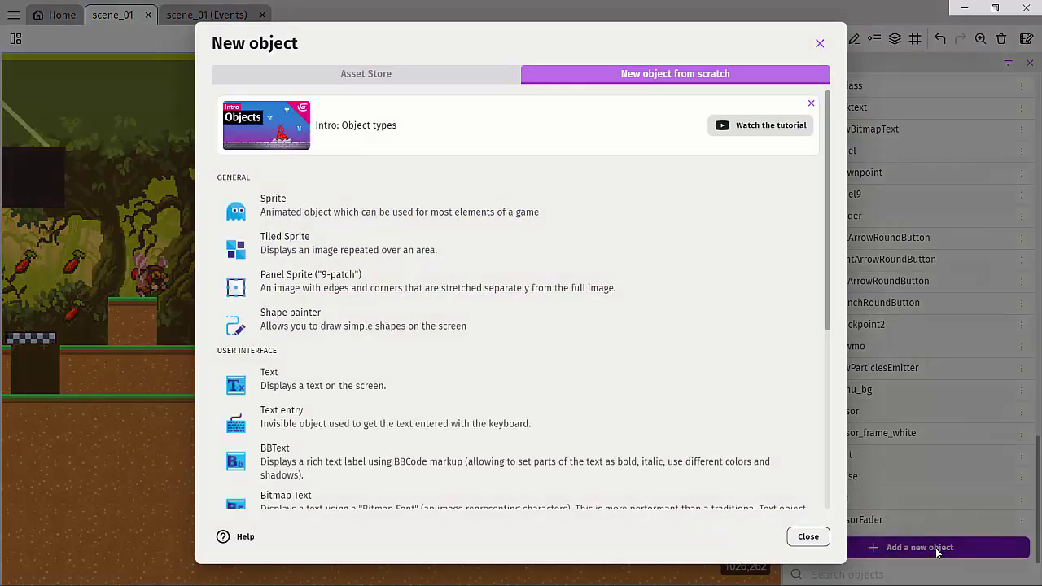
click(330, 207)
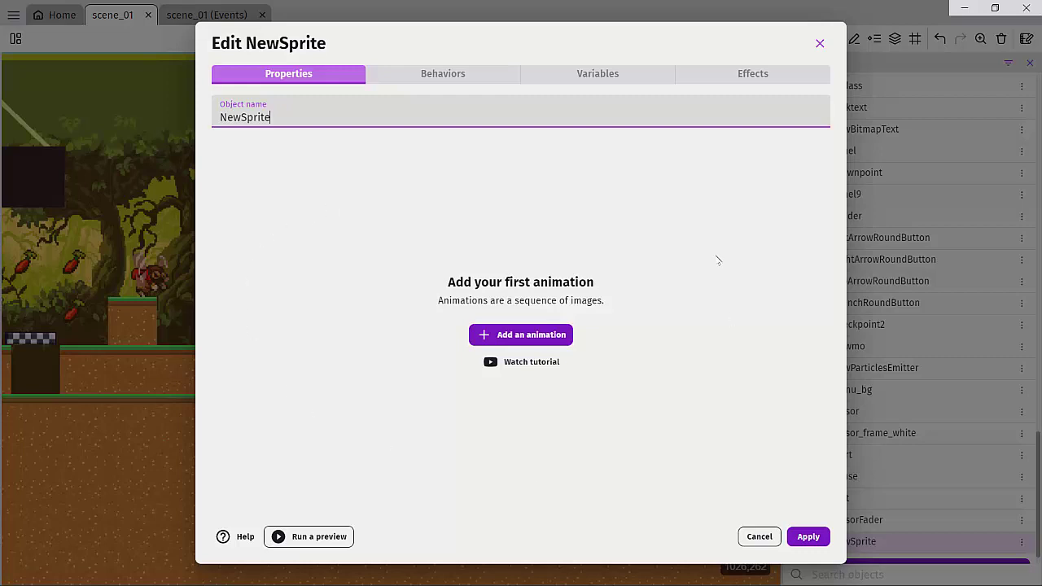
click(453, 75)
click(298, 75)
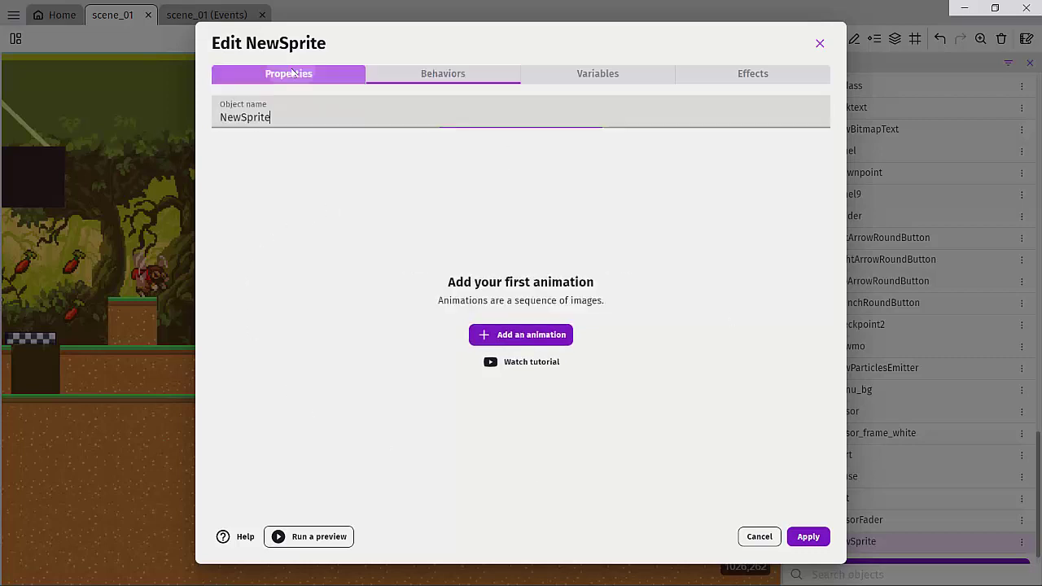
click(506, 334)
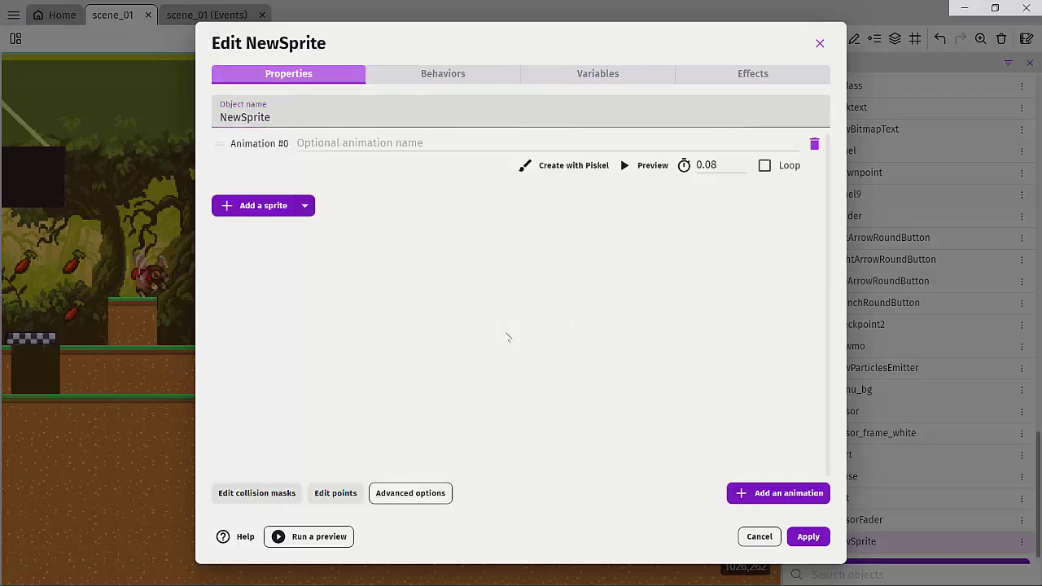
click(305, 206)
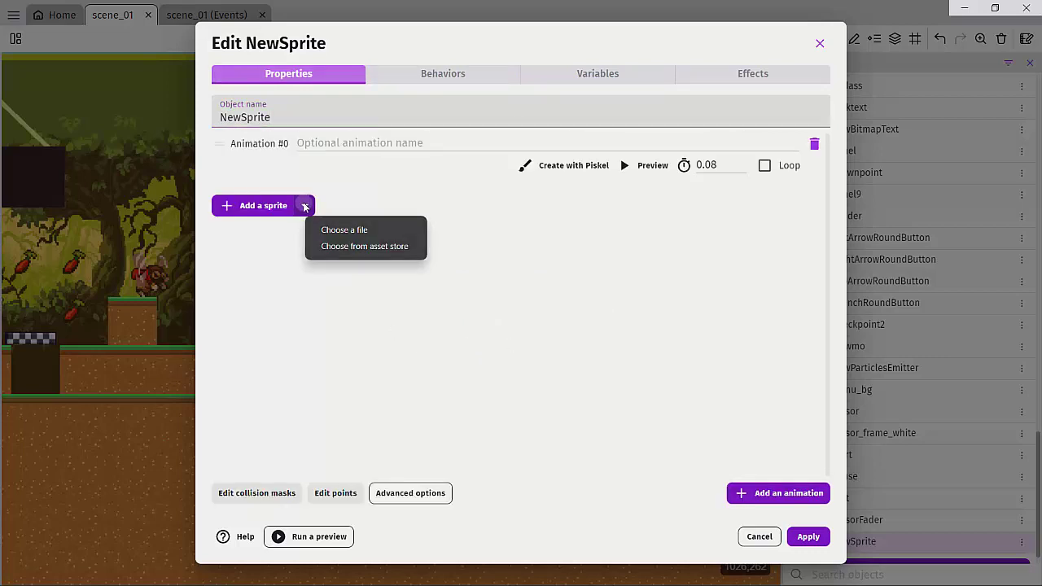
Add the Ninja Girl image from the asset store as Animation #0's first frame.
click(343, 247)
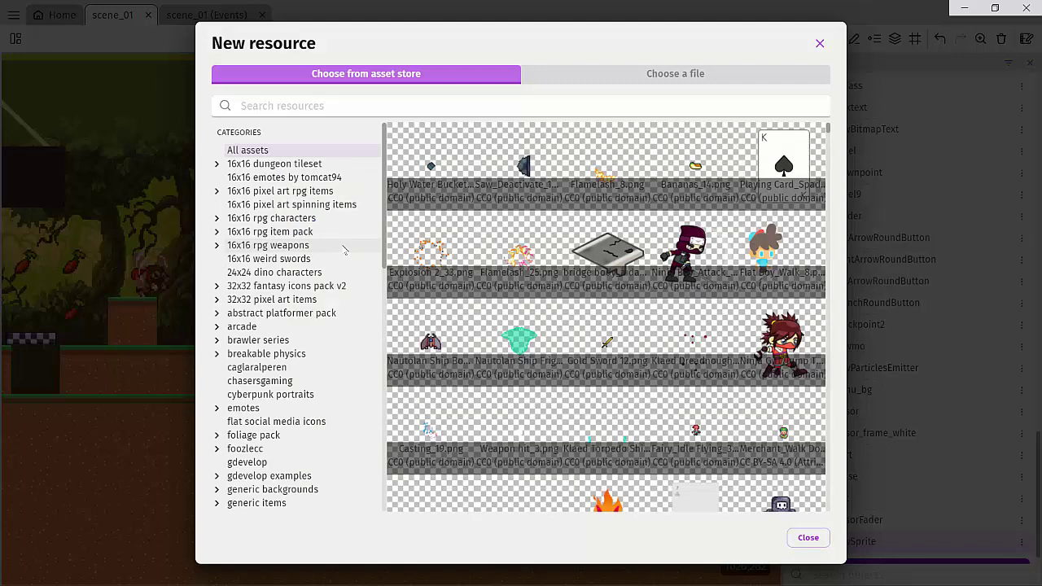
scroll(446, 246, down, 4)
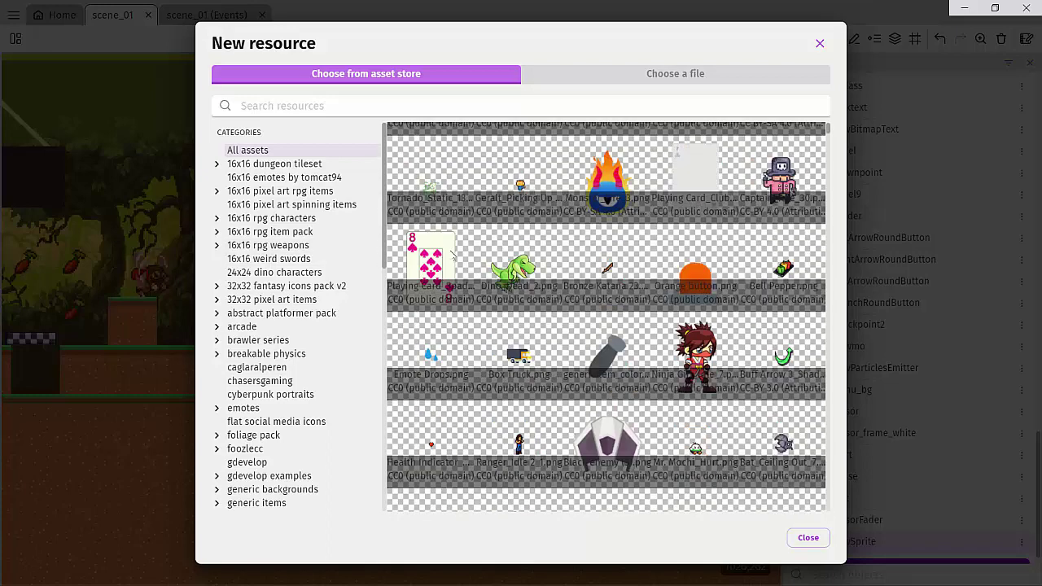
scroll(453, 255, down, 2)
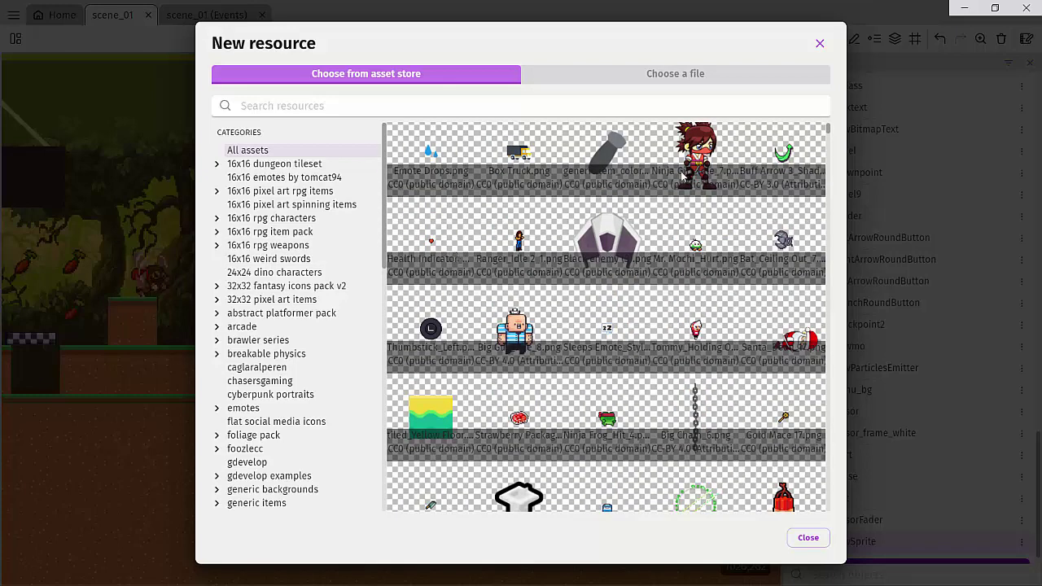
click(694, 143)
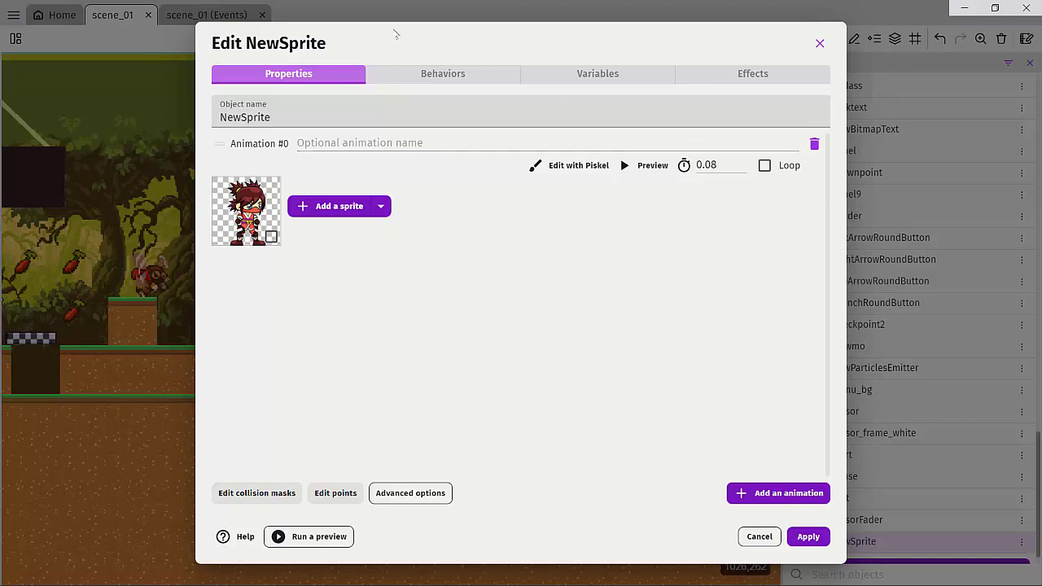
Rename NewSprite to 'Player', getting past the duplicate-name warning, and apply the changes.
click(282, 115)
drag(274, 117, 210, 122)
text(player)
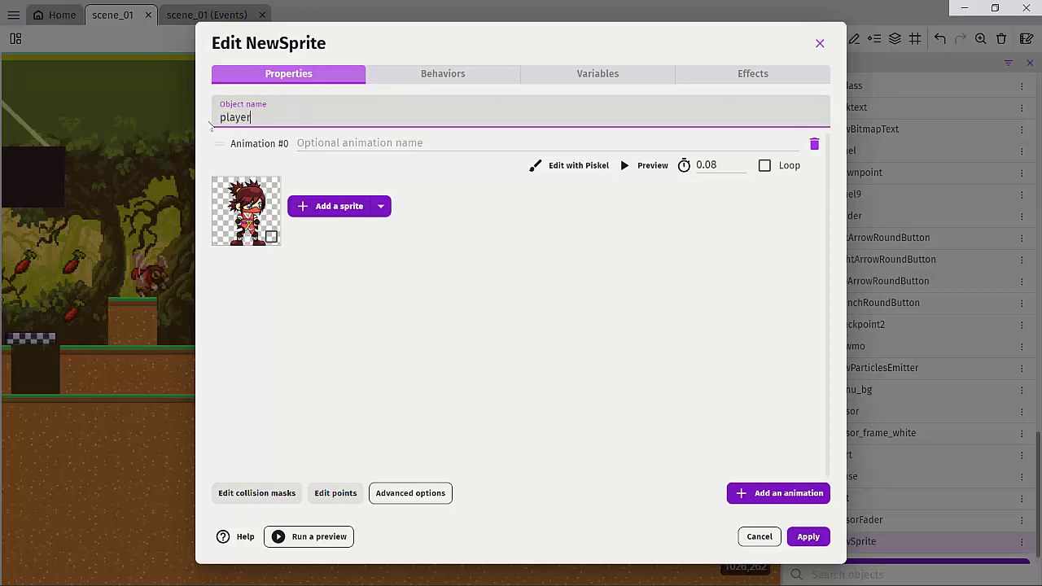
click(328, 278)
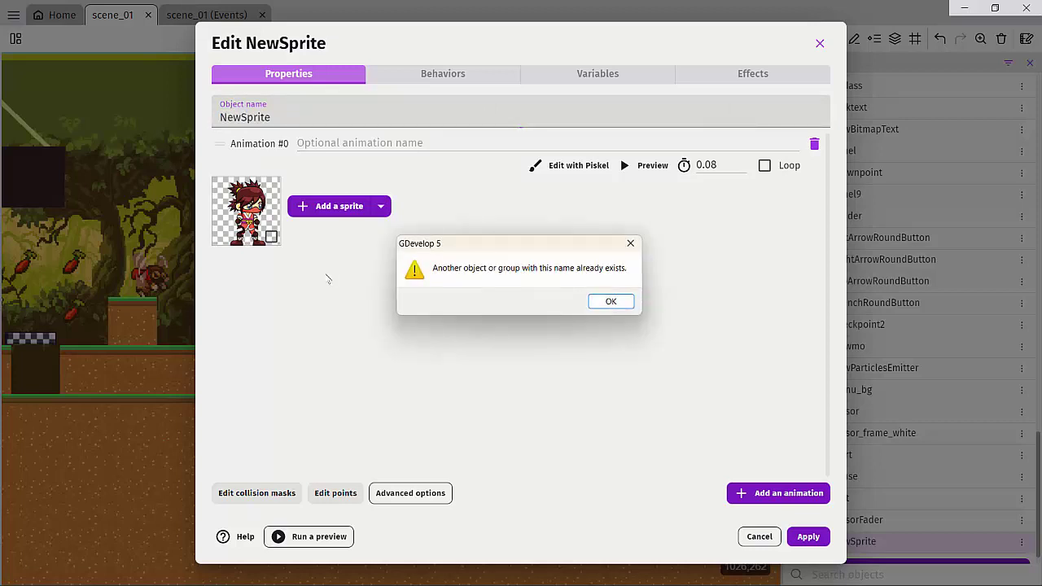
click(611, 302)
click(286, 119)
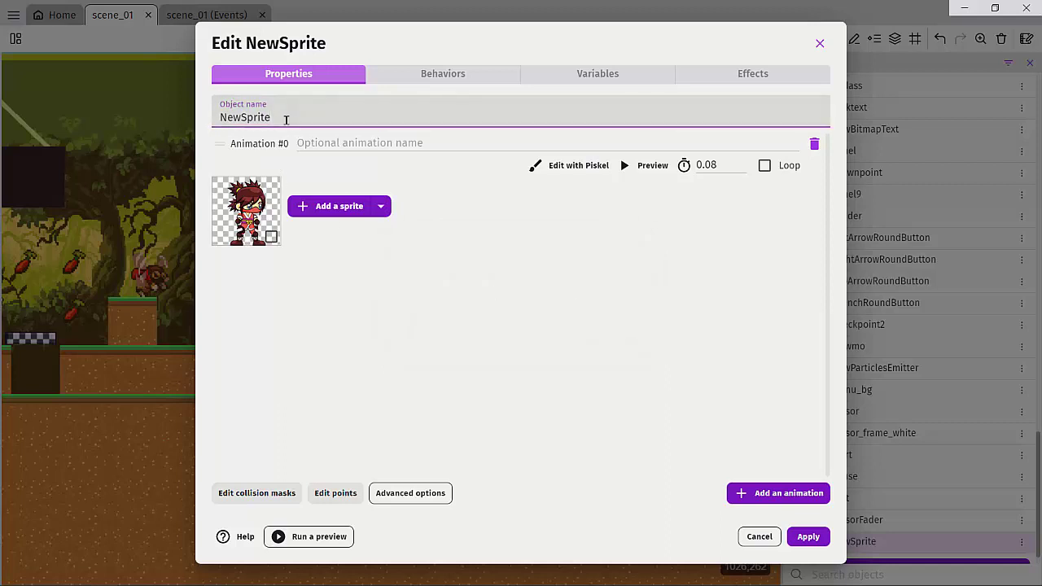
drag(286, 119, 203, 129)
text(Player)
click(807, 537)
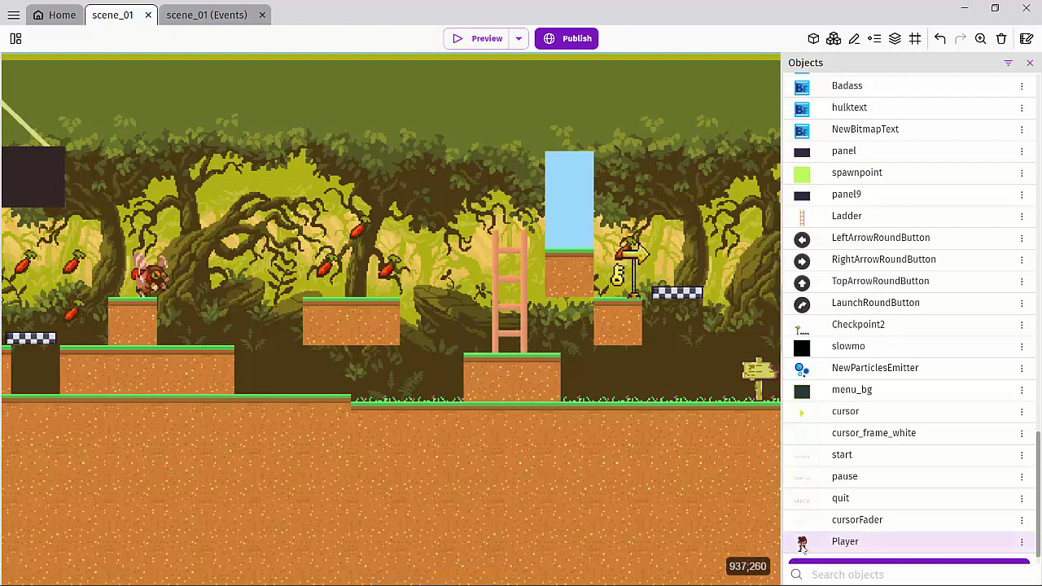
Drop a Player instance from the Objects panel onto the forest scene and select it.
scroll(804, 537, down, 1)
drag(804, 522, 241, 203)
click(282, 255)
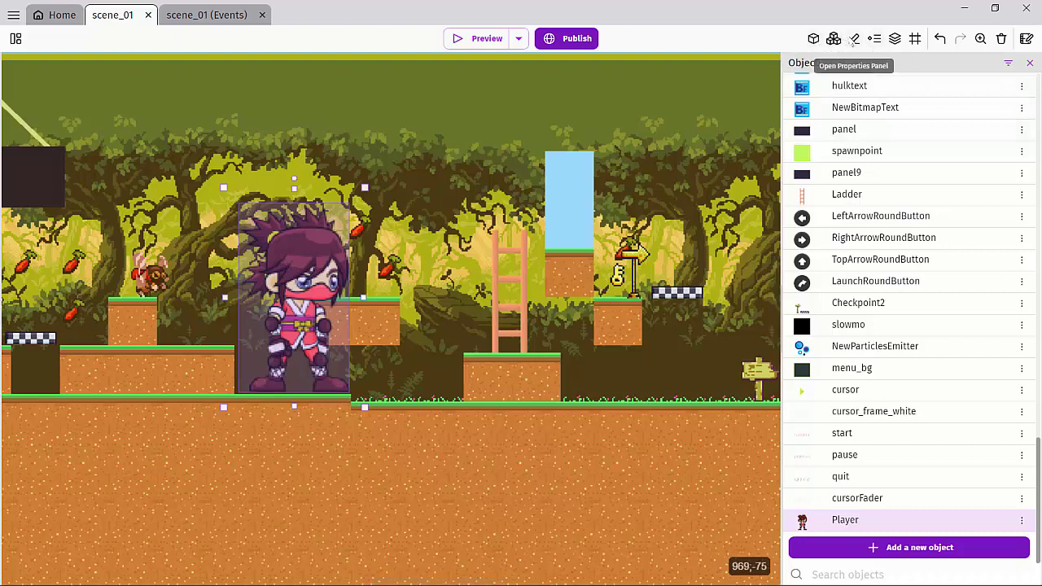
Shrink the Player instance to 35 by 52 and position it at X 64, Y 64.
click(854, 40)
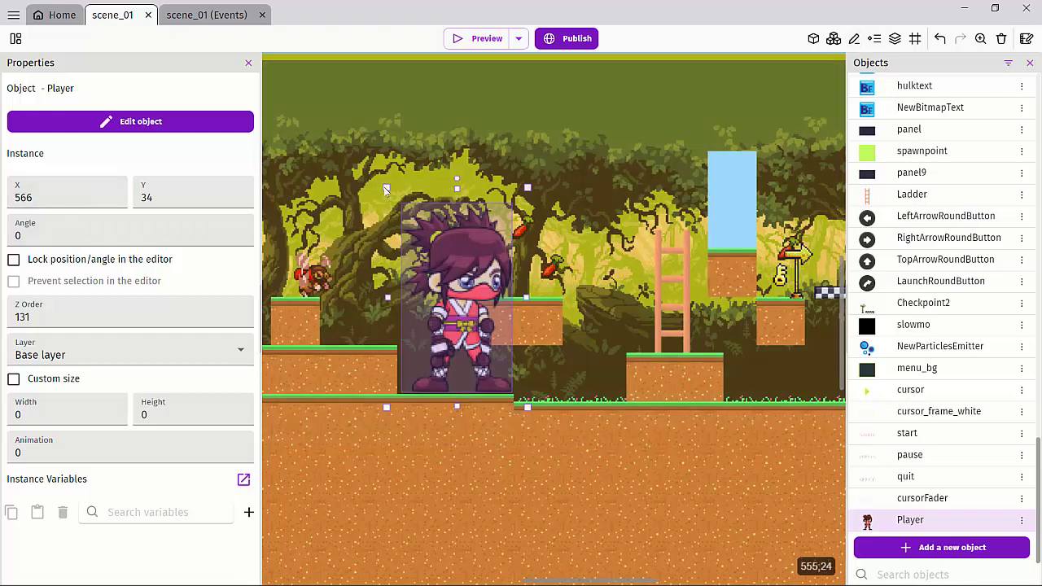
drag(386, 187, 443, 296)
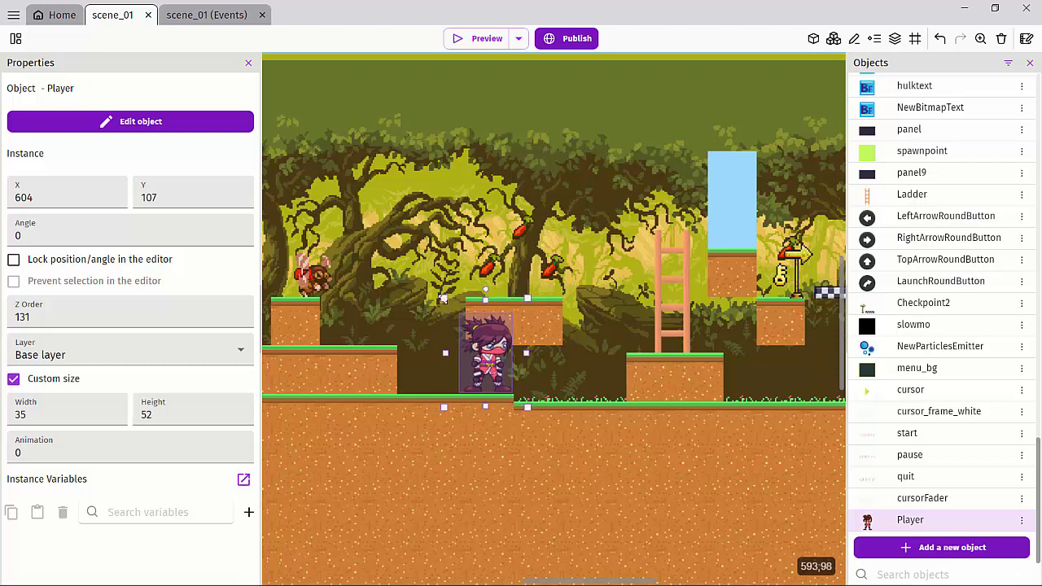
click(72, 200)
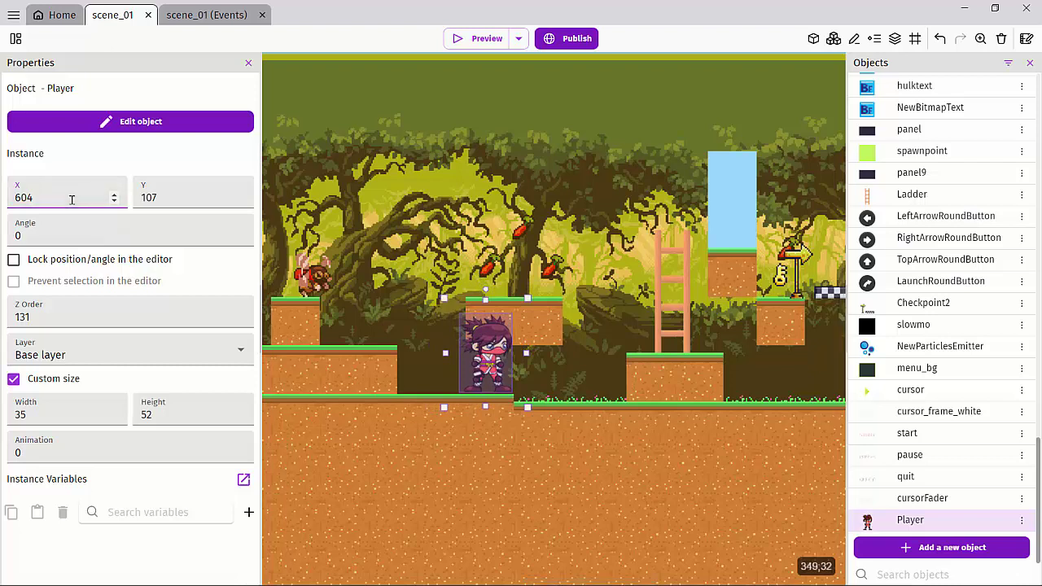
drag(71, 200, 3, 210)
text(64)
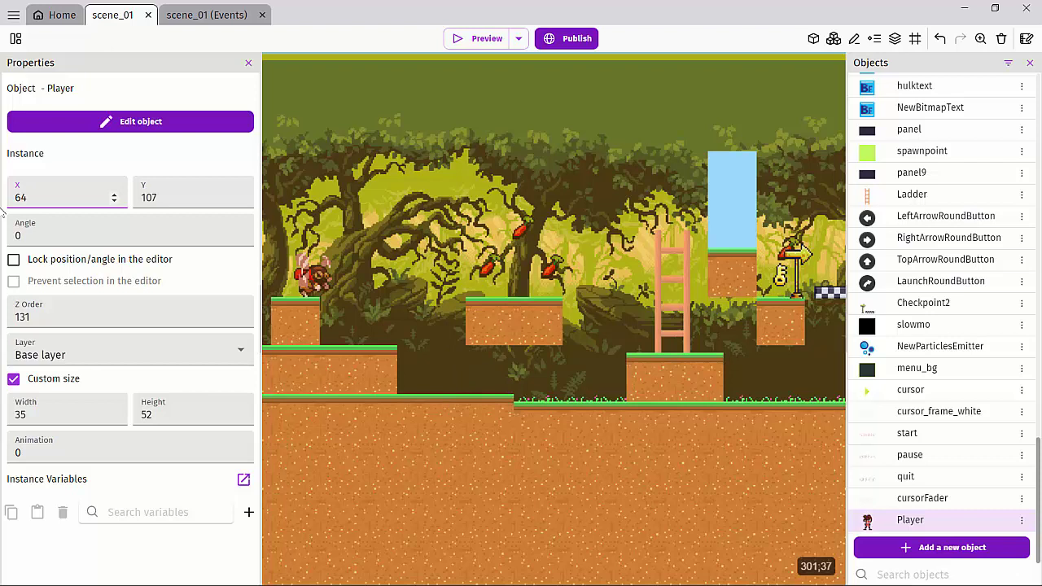
key(Tab)
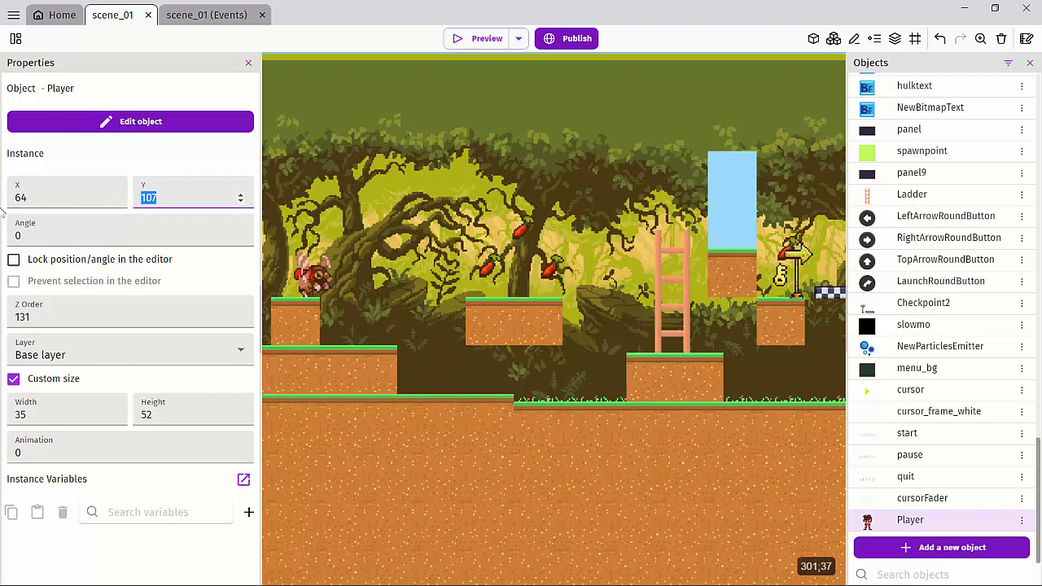
text(64)
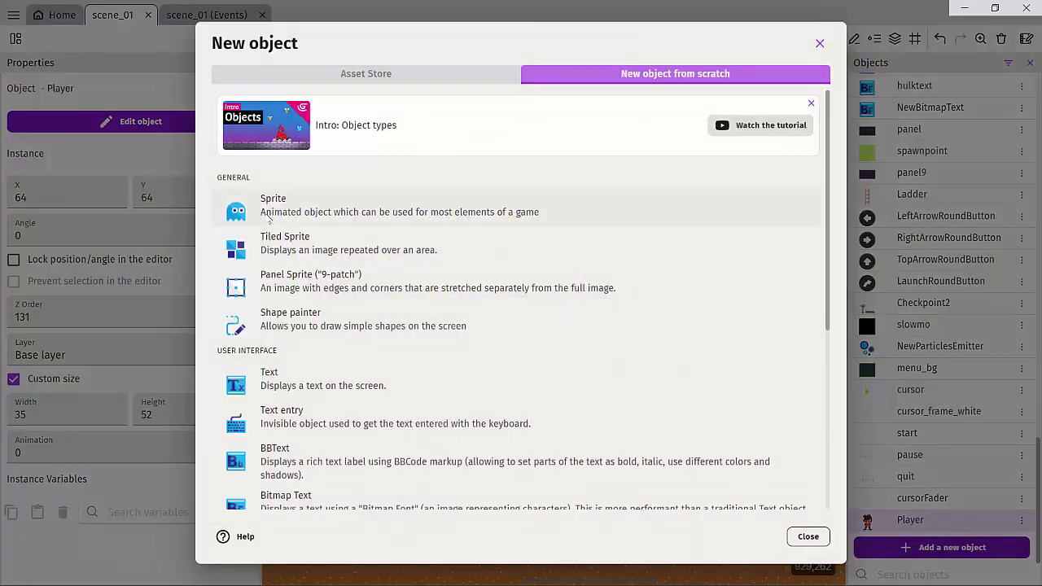
Add a NewSprite with an empty animation, browse 16x16 rpg characters > retro > soldiers, then close without an image.
click(270, 213)
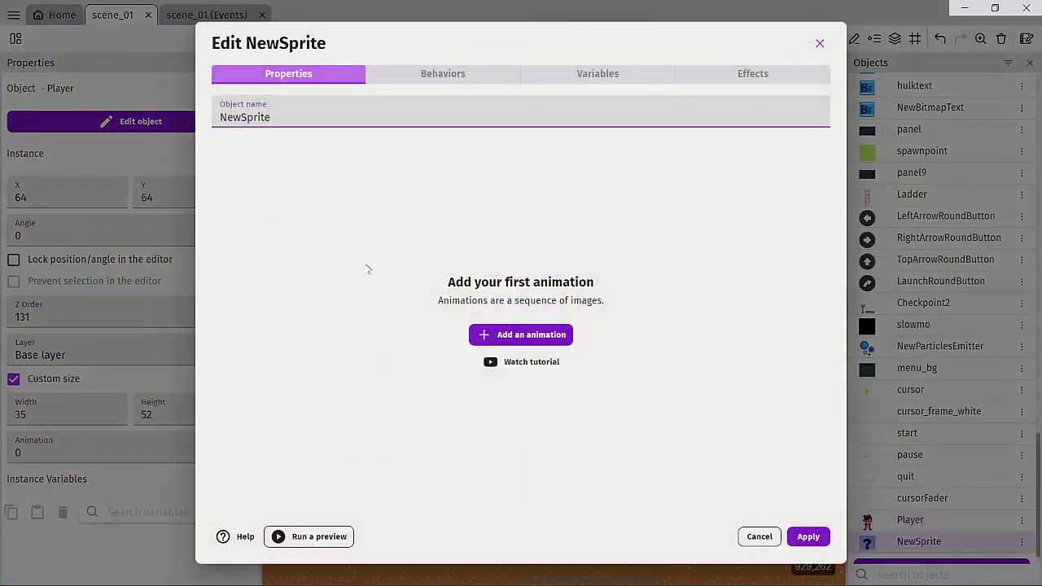
click(482, 336)
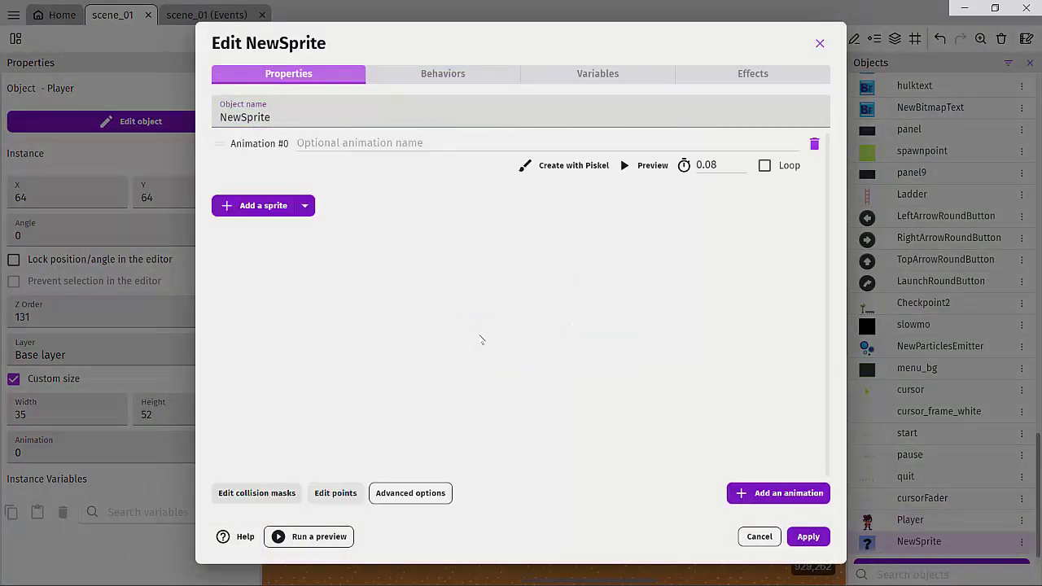
click(305, 206)
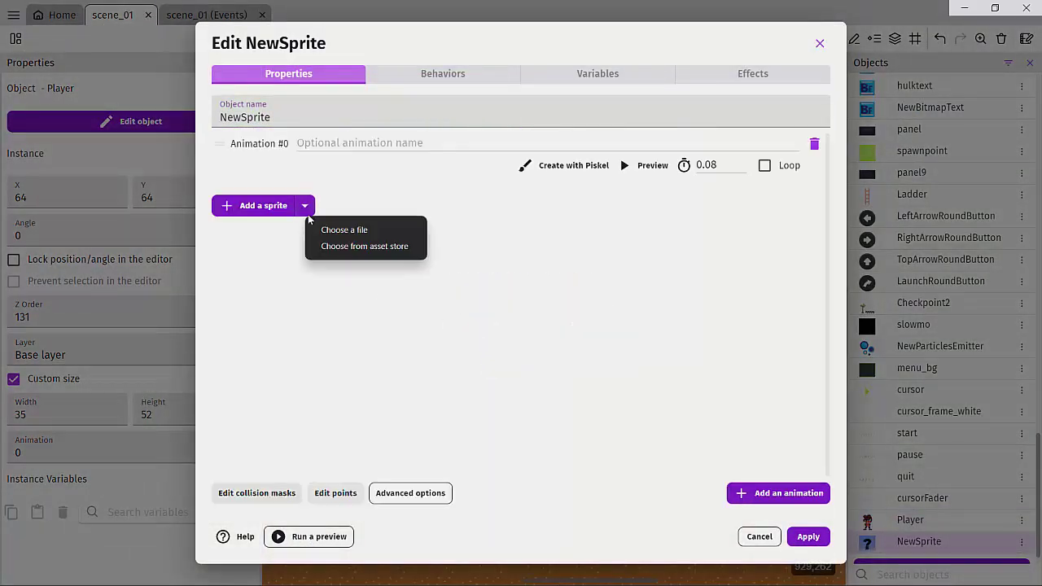
click(333, 248)
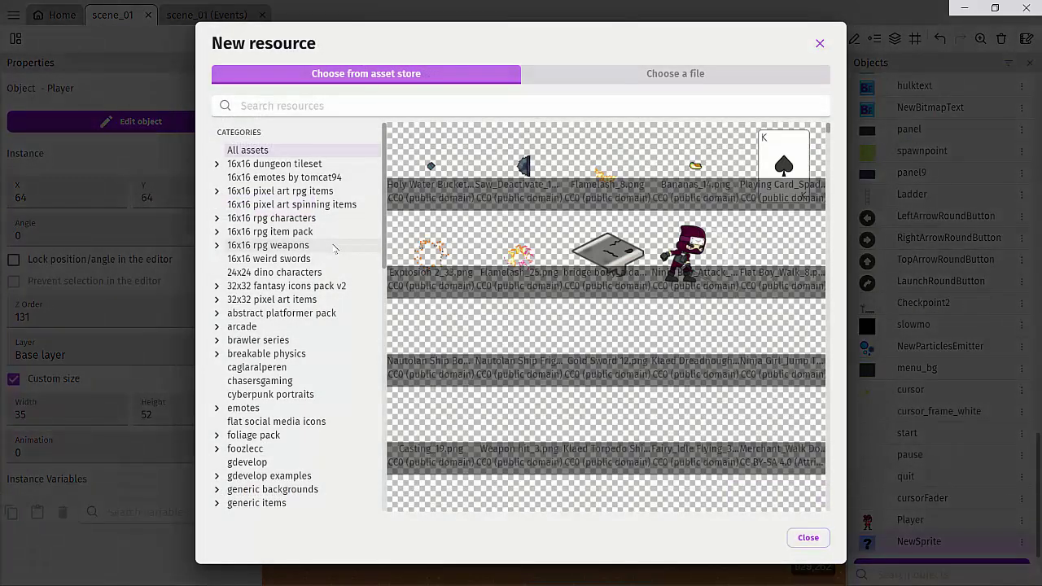
click(275, 219)
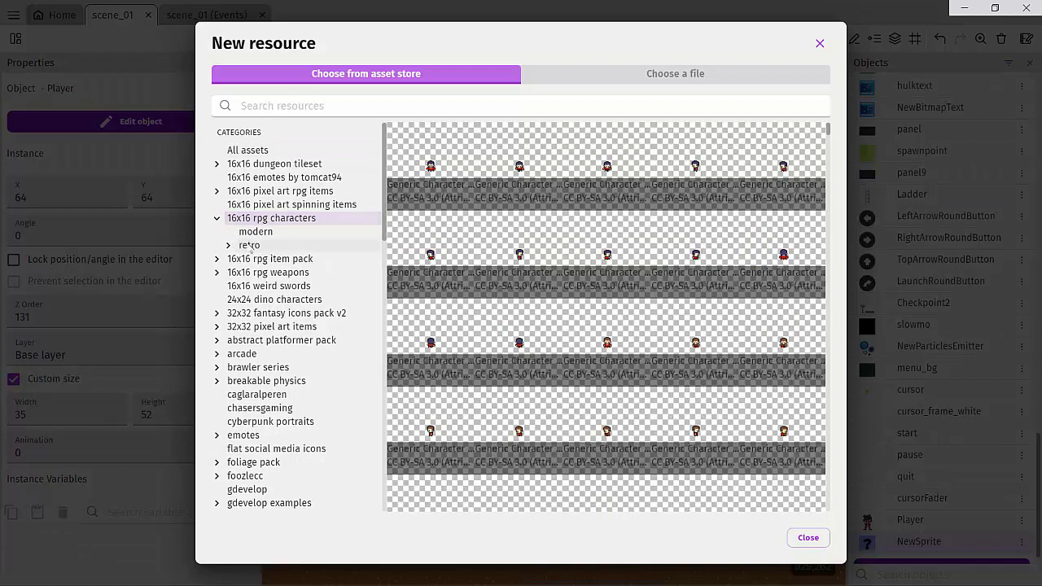
click(250, 246)
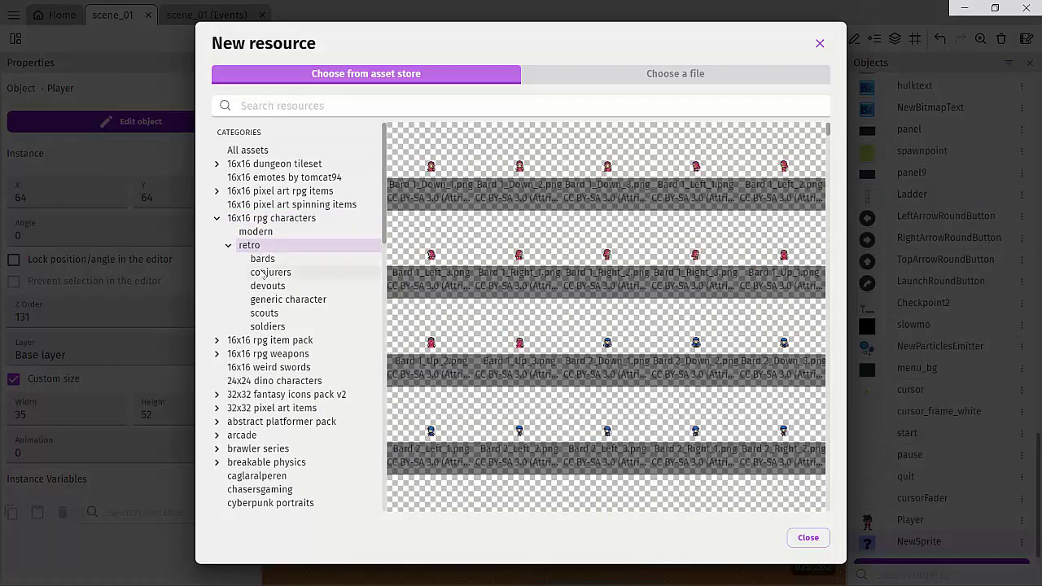
click(270, 326)
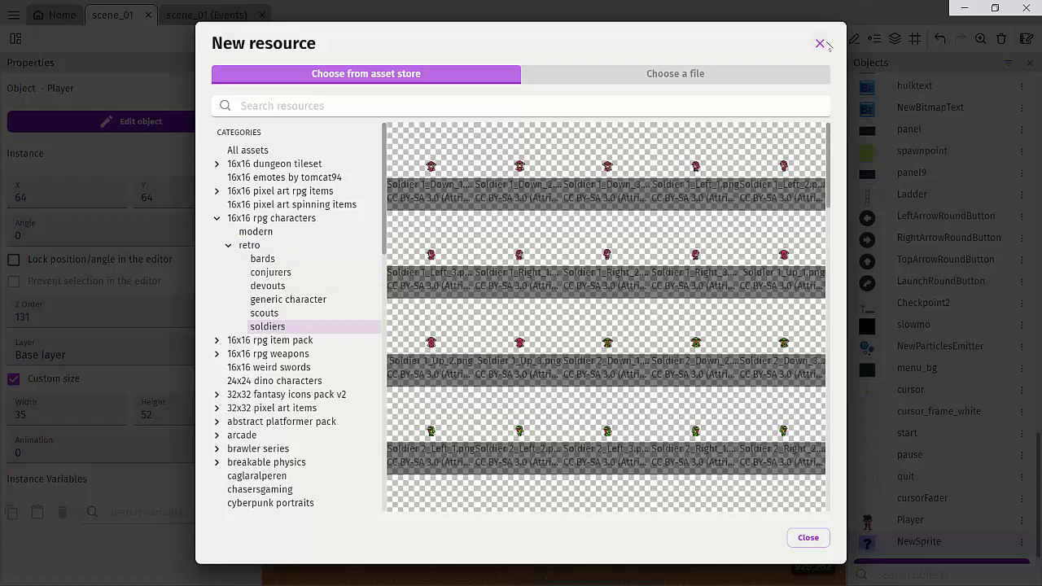
click(821, 43)
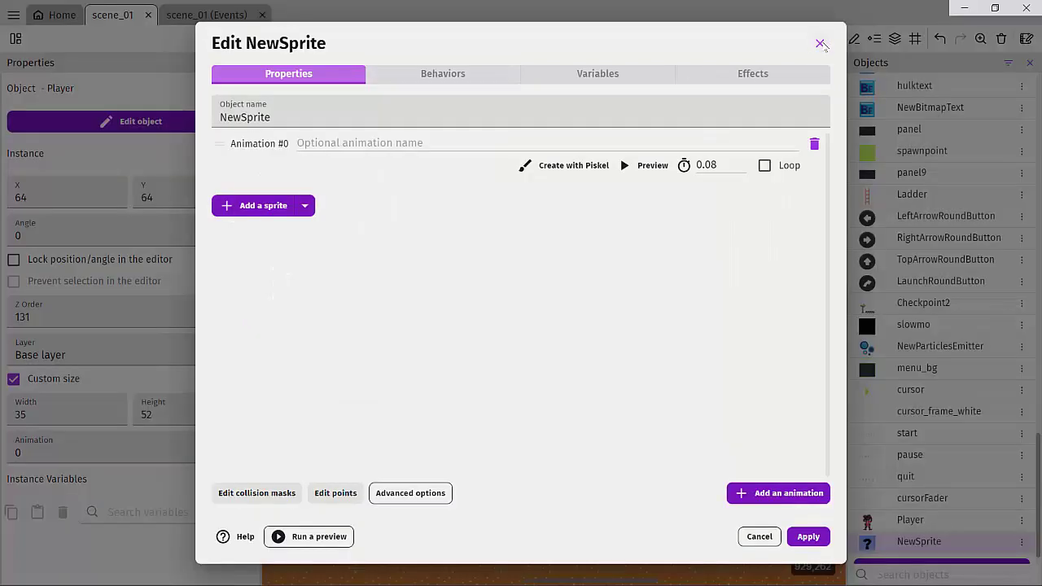
click(820, 44)
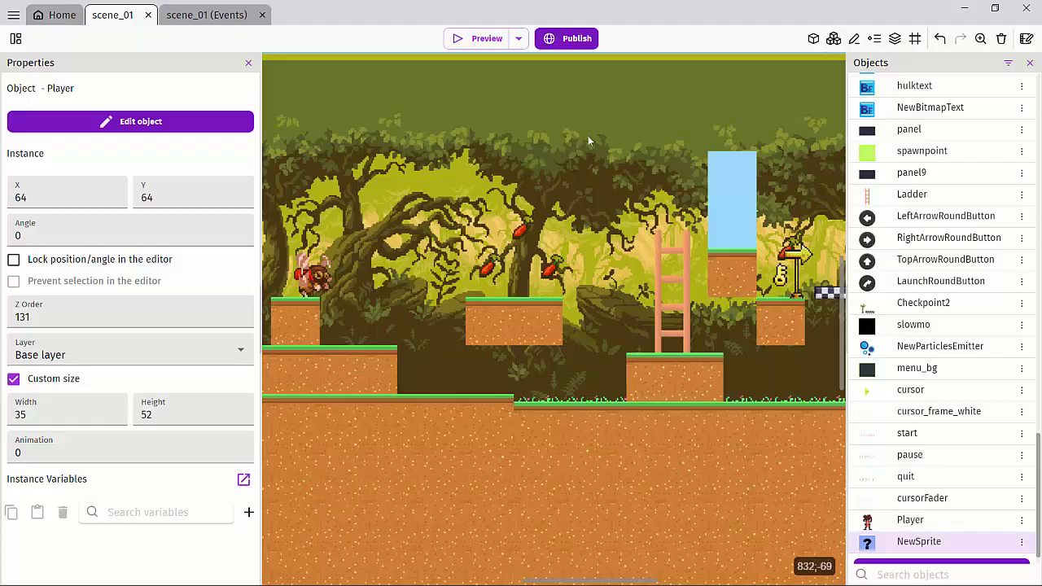